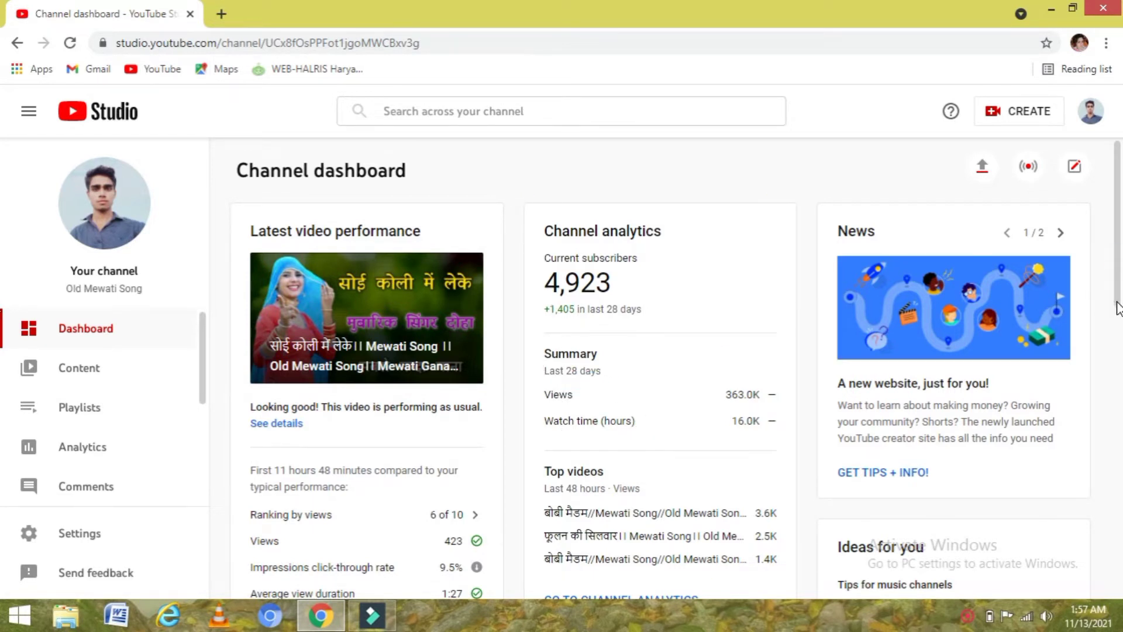
{"action": "scroll", "coordinate": [1117, 319], "scroll_direction": "down", "scroll_amount": 3}
{"action": "scroll", "coordinate": [1117, 313], "scroll_direction": "down", "scroll_amount": 1}
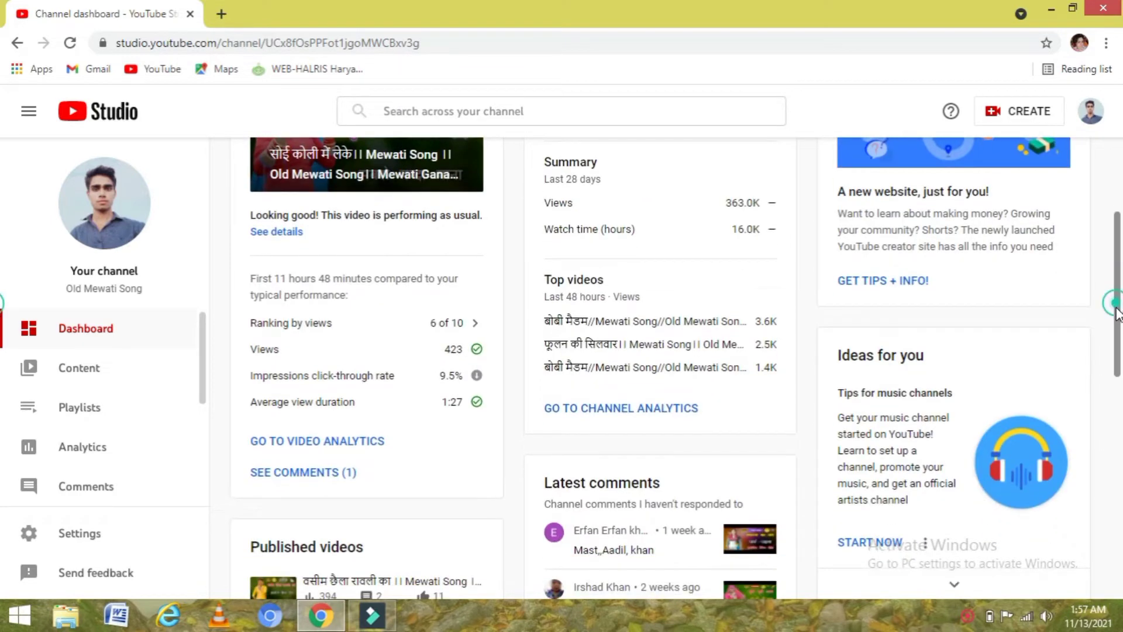
{"action": "scroll", "coordinate": [1117, 316], "scroll_direction": "up", "scroll_amount": 1}
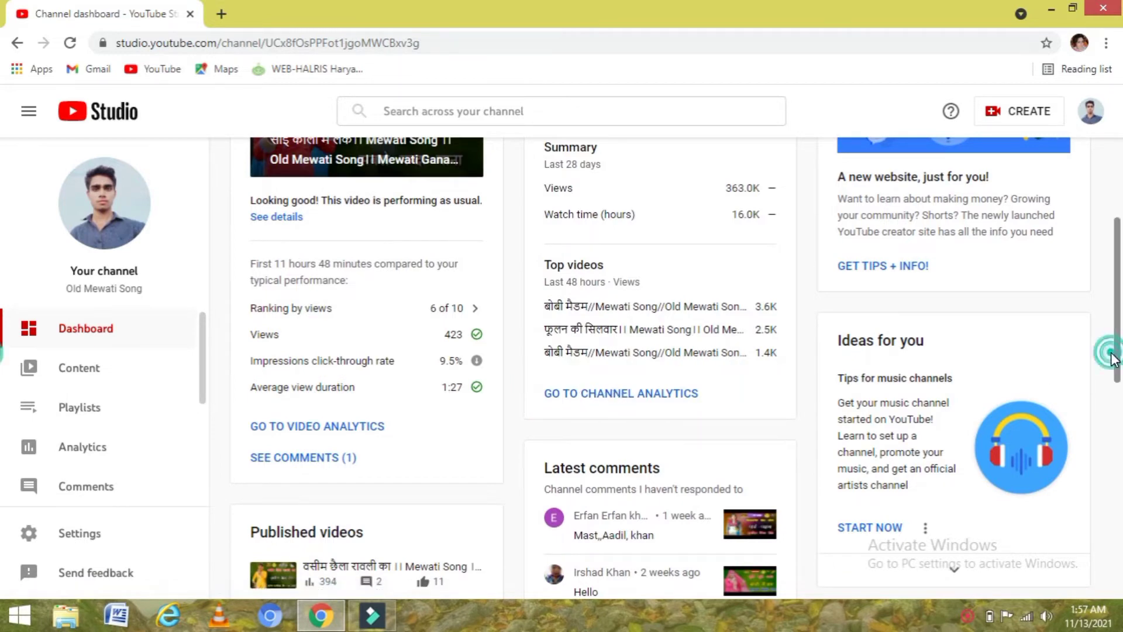
{"action": "left_click_drag", "start_coordinate": [1116, 358], "coordinate": [1118, 300]}
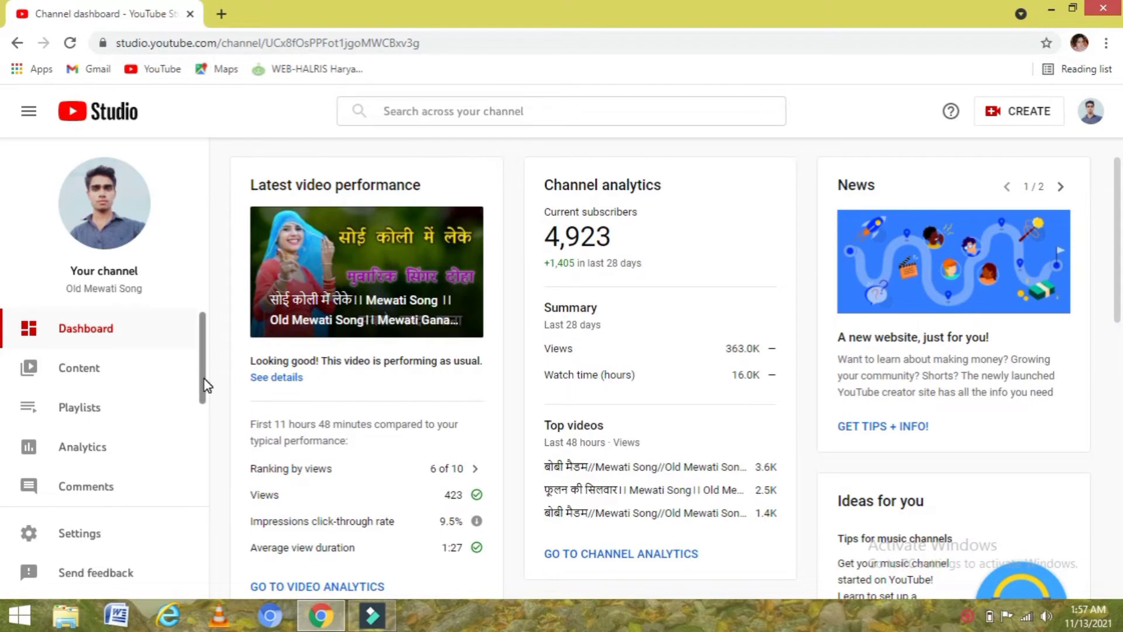
- Open the channel's Community settings and remove the listed user from Hidden users under Automated Filters
{"action": "left_click_drag", "start_coordinate": [204, 383], "coordinate": [202, 489]}
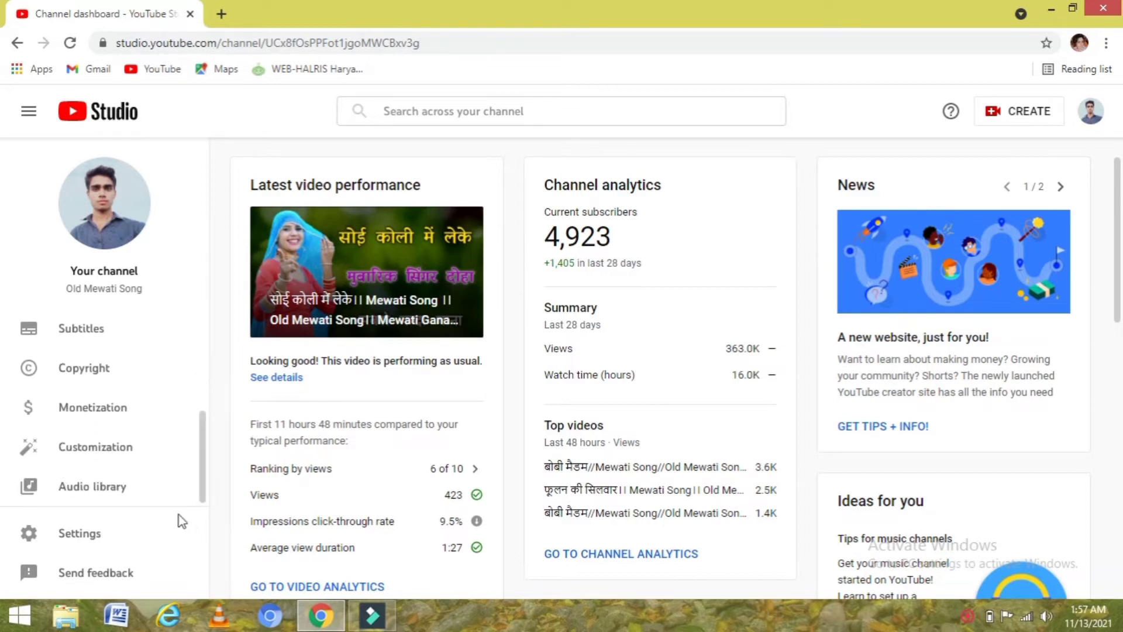
{"action": "left_click", "coordinate": [109, 537]}
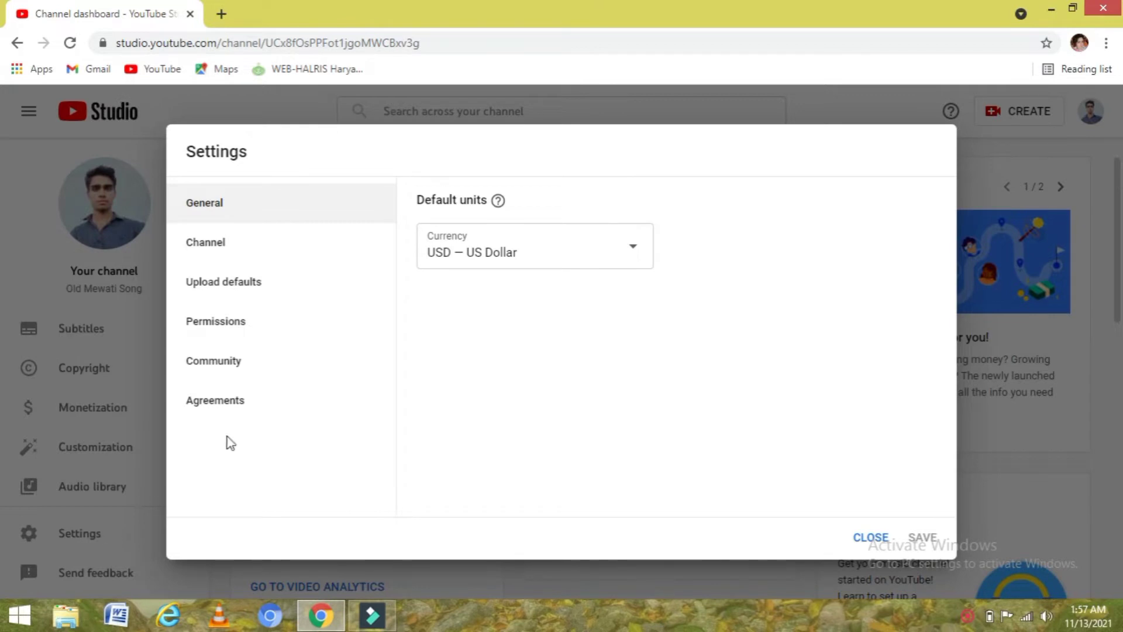
{"action": "left_click", "coordinate": [228, 367]}
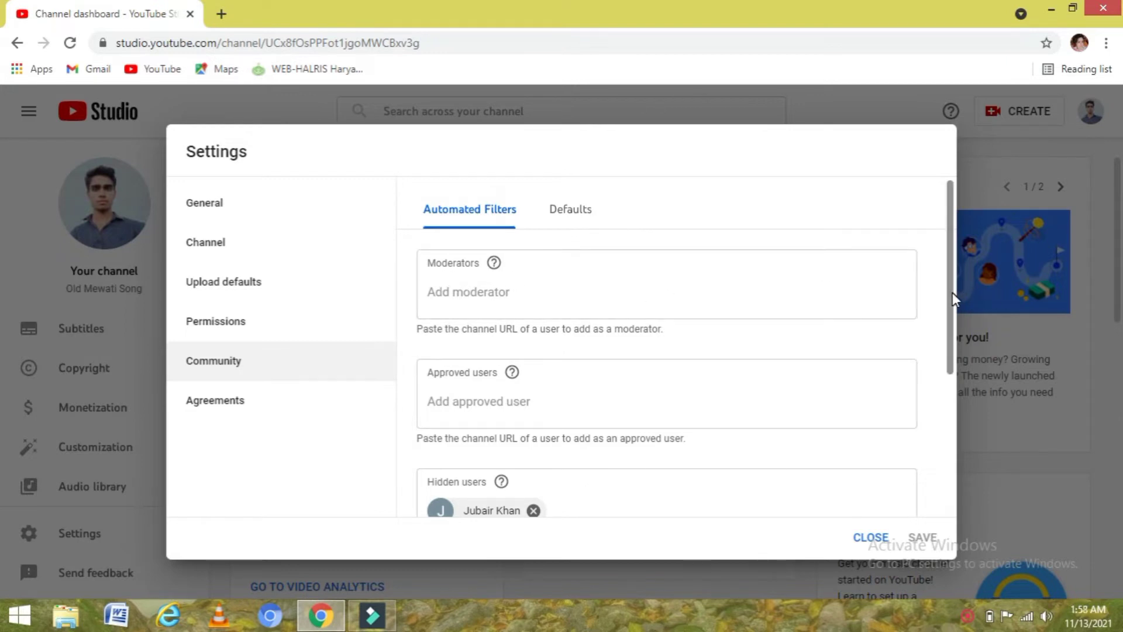
{"action": "left_click_drag", "start_coordinate": [953, 292], "coordinate": [847, 369]}
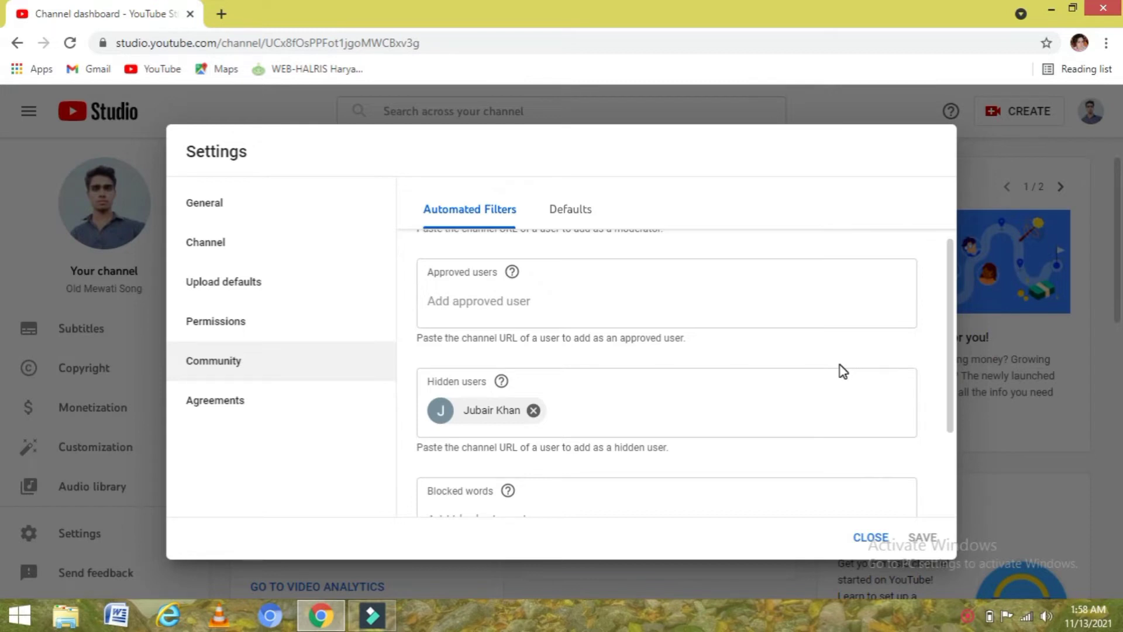
{"action": "left_click", "coordinate": [533, 410]}
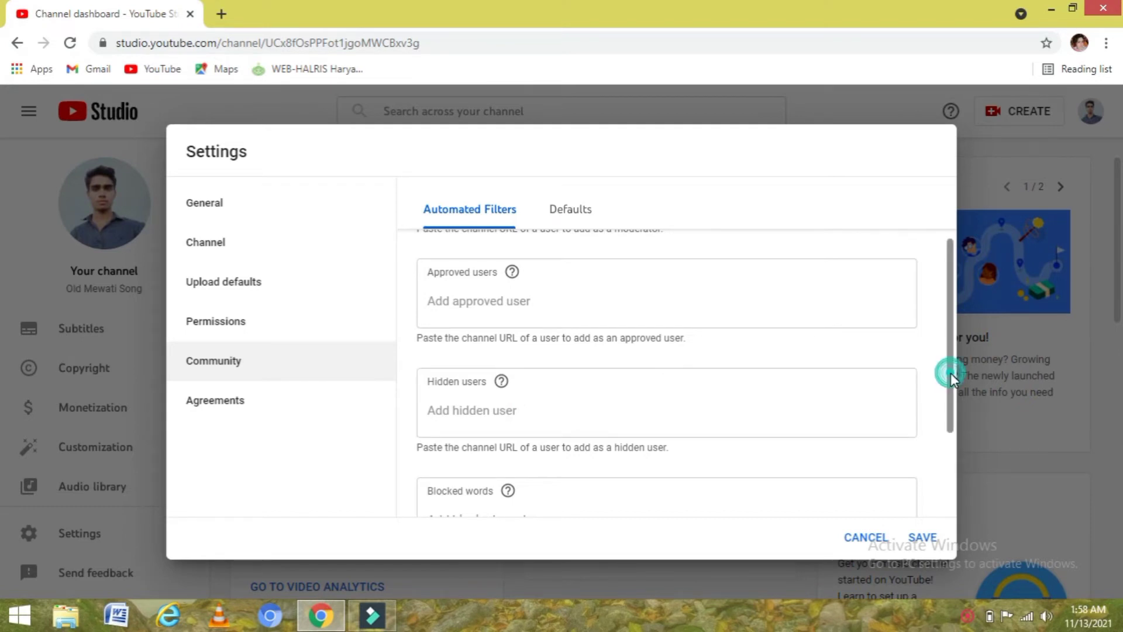
- Add the words bahan, maa and chutiya to the channel's Blocked words
{"action": "left_click_drag", "start_coordinate": [950, 374], "coordinate": [950, 446]}
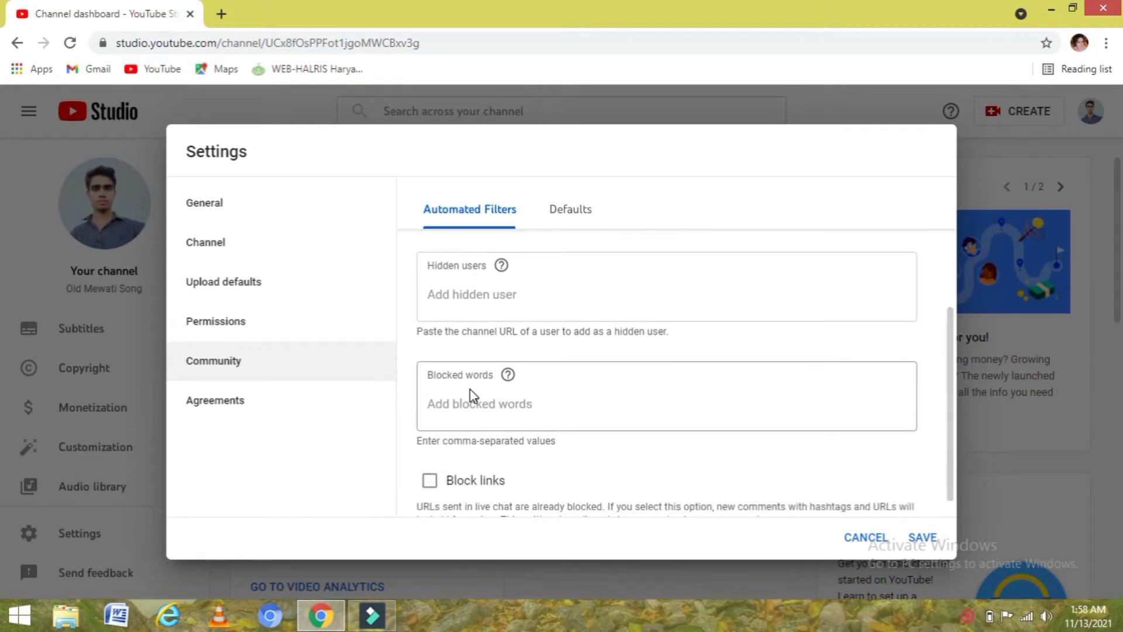
{"action": "left_click", "coordinate": [526, 401]}
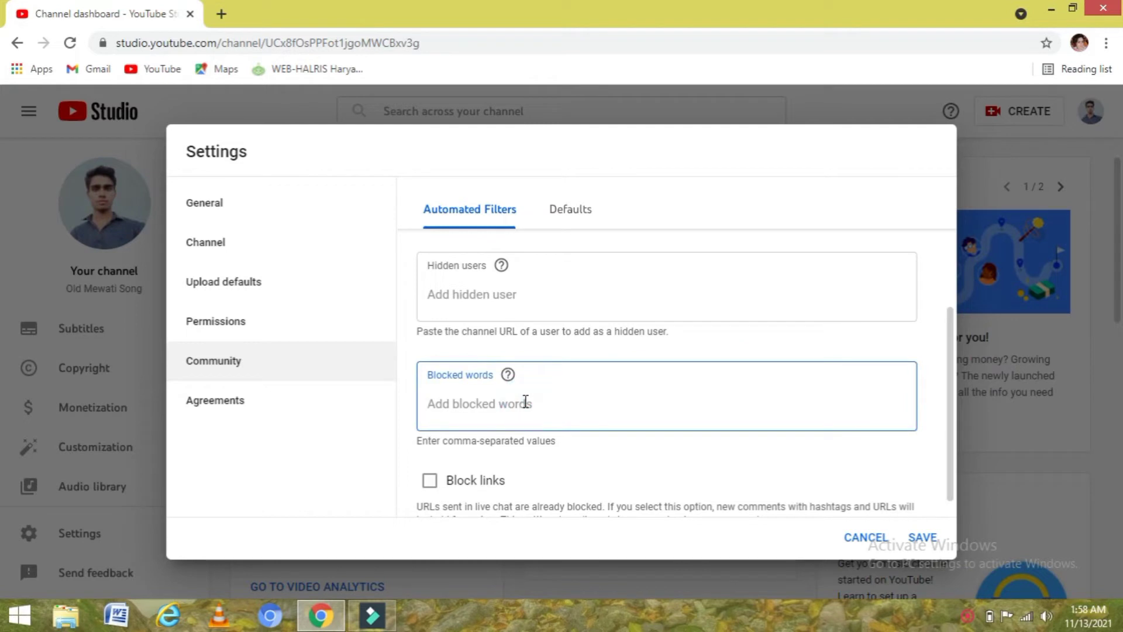
{"action": "type", "text": "bahan"}
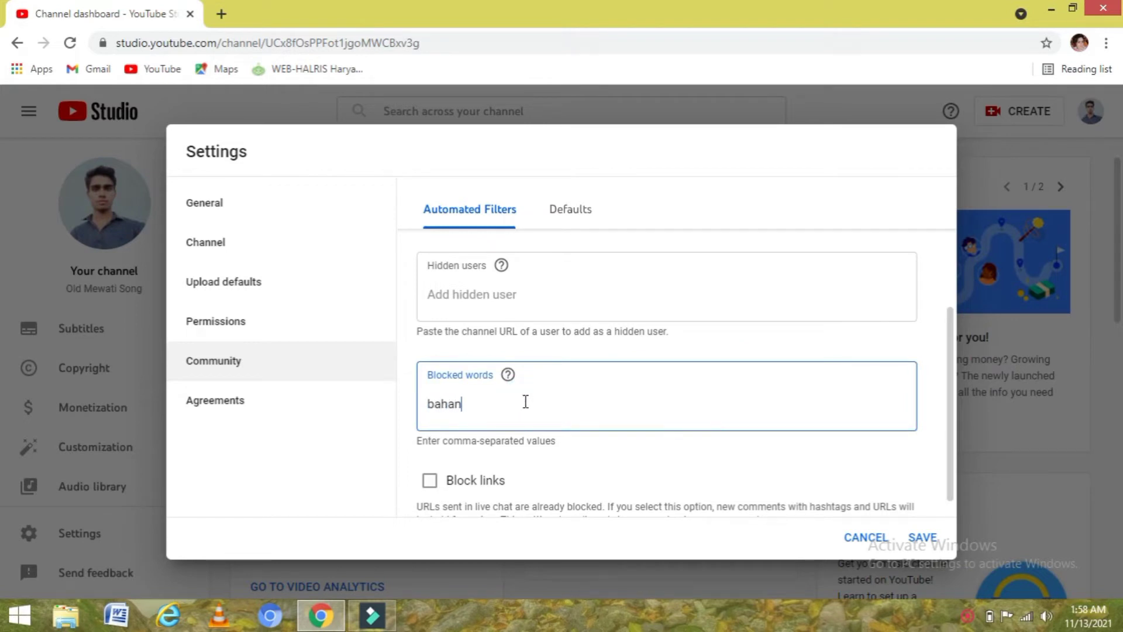
{"action": "type", "text": ","}
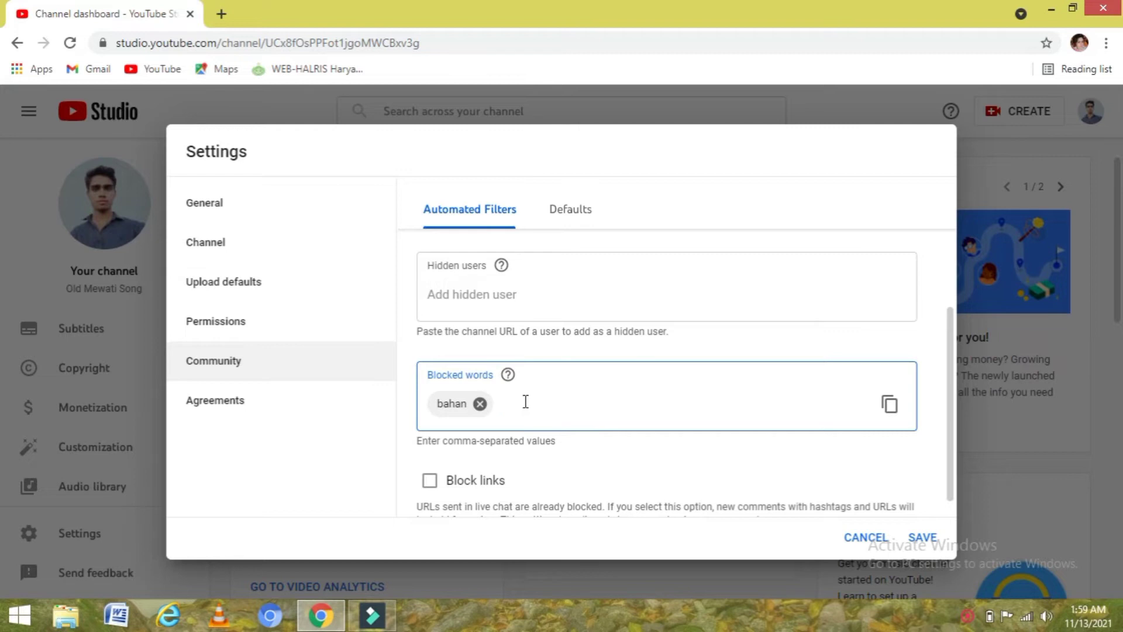
{"action": "type", "text": "maa,"}
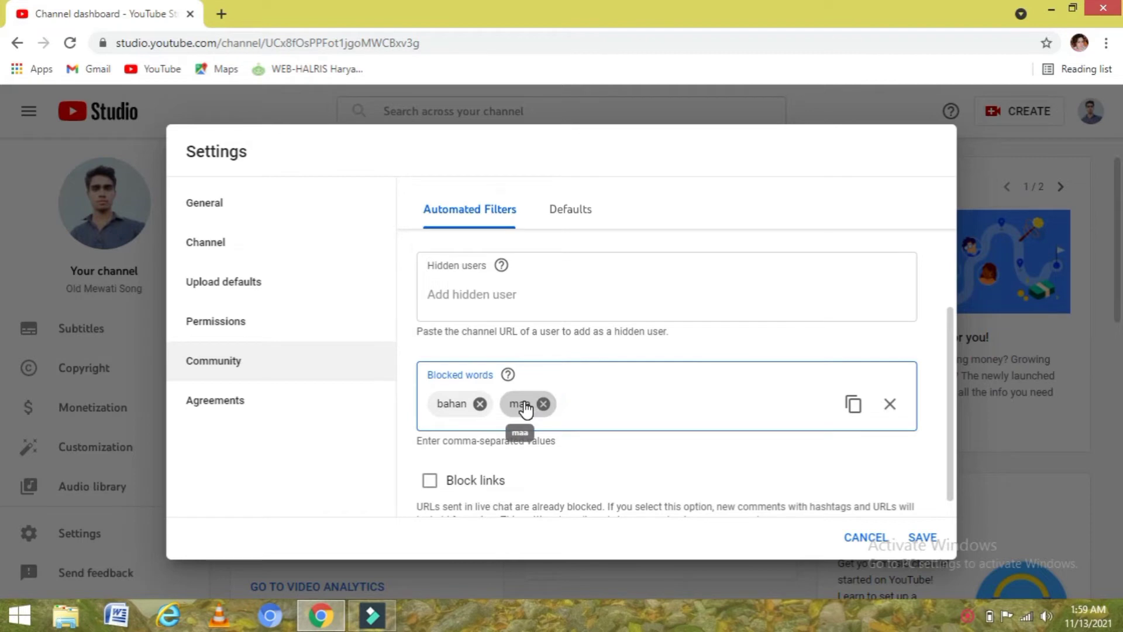
{"action": "left_click", "coordinate": [587, 405]}
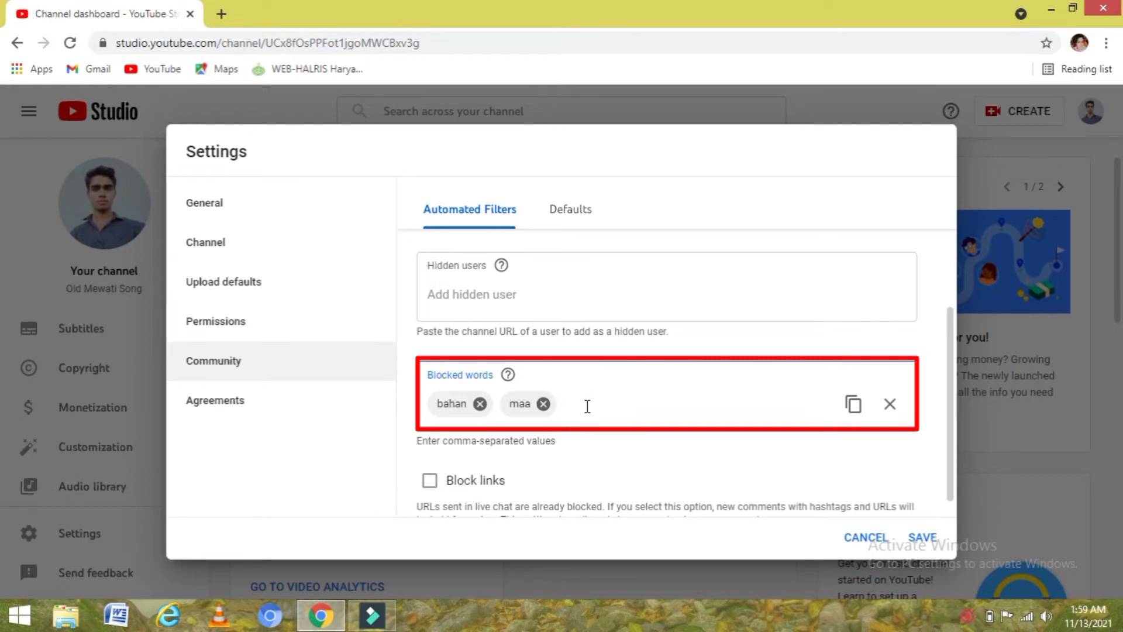
{"action": "type", "text": "chutiya"}
{"action": "key", "text": "Return"}
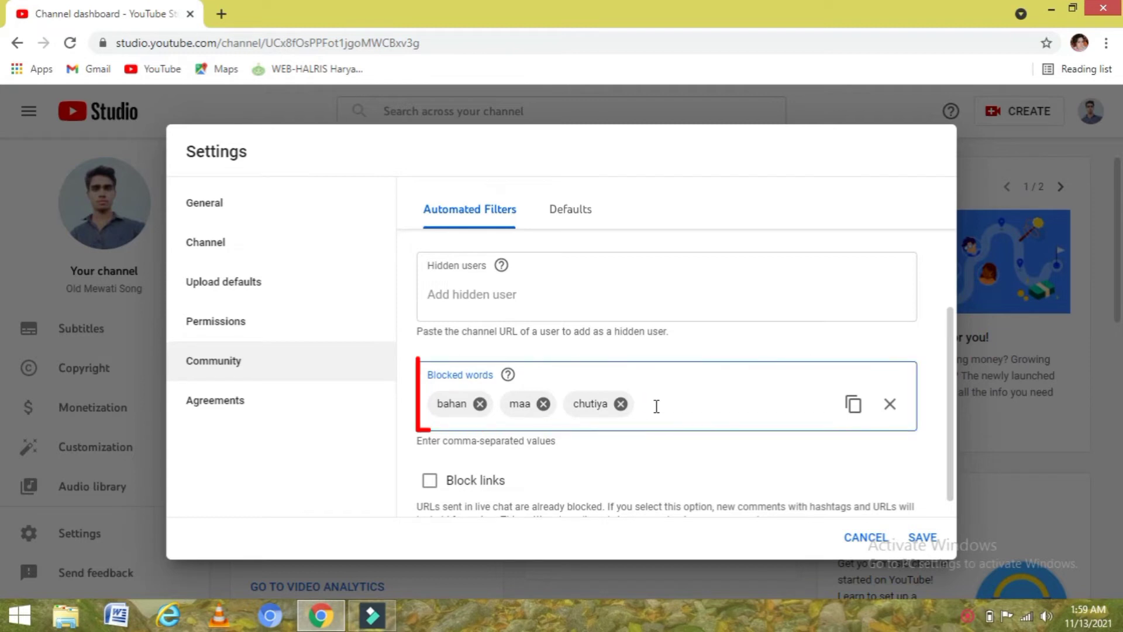
- Add kaam and its alternative spelling kam to the Blocked words
{"action": "type", "text": "kaam,"}
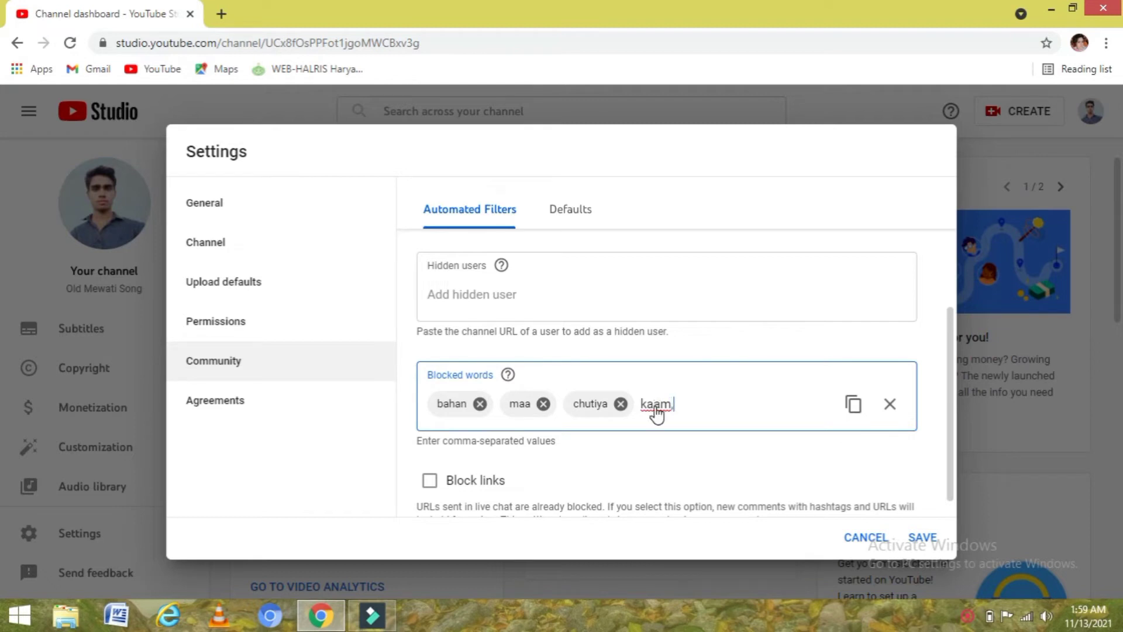
{"action": "key", "text": "Return"}
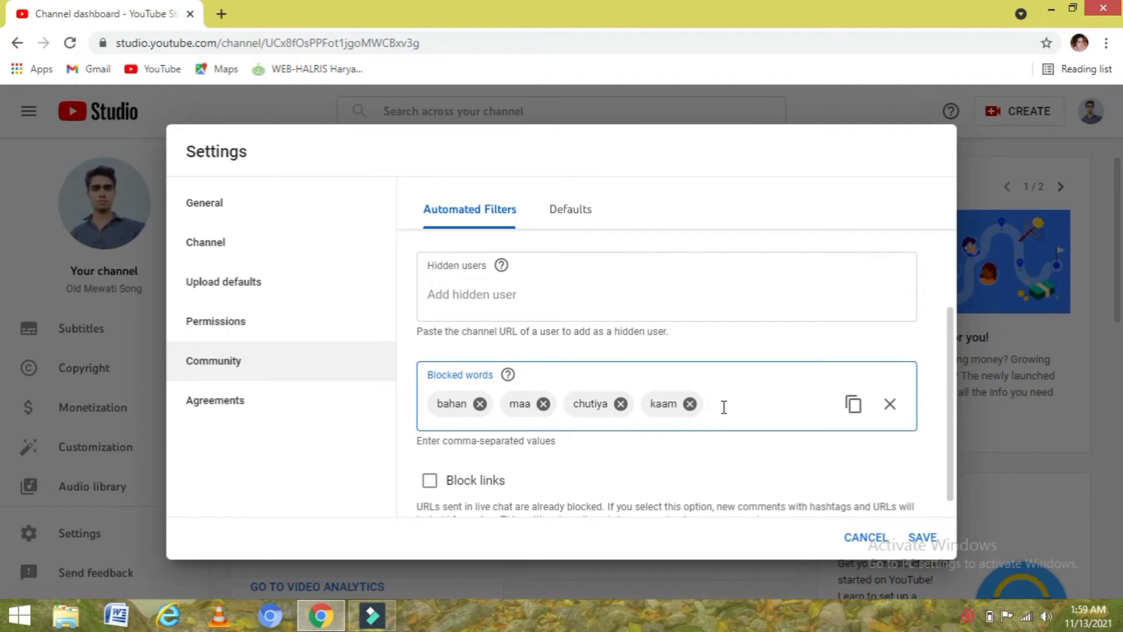
{"action": "type", "text": "kk"}
{"action": "type", "text": "k"}
{"action": "key", "text": "BackSpace"}
{"action": "key", "text": "BackSpace"}
{"action": "type", "text": "am"}
{"action": "key", "text": "Return"}
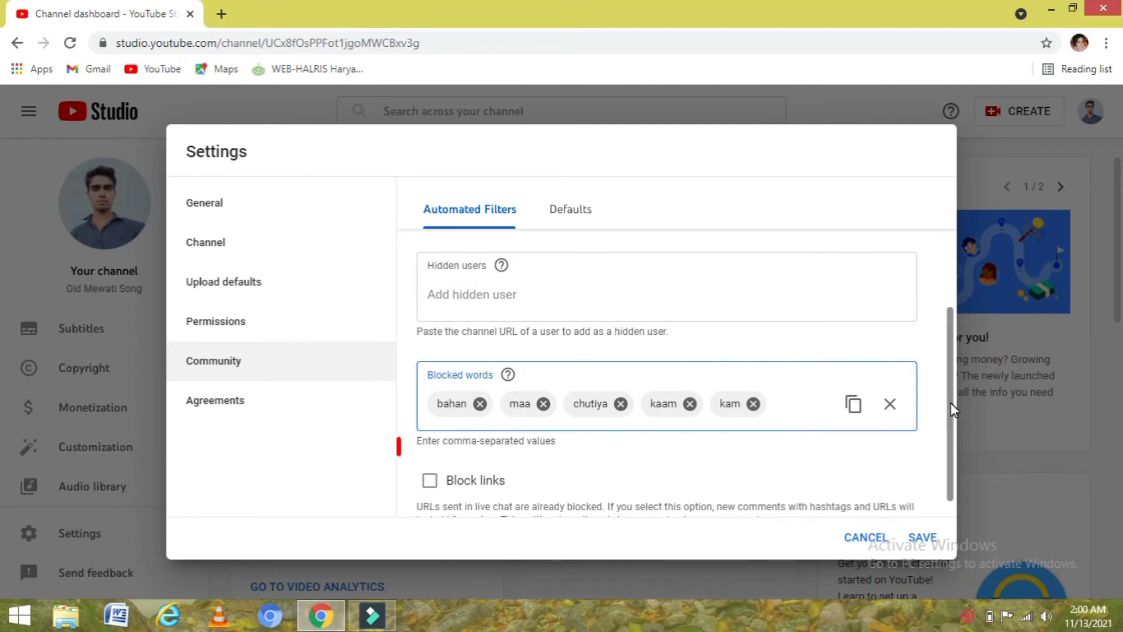
- Enable Block links for comments and save the Community settings
{"action": "left_click_drag", "start_coordinate": [950, 403], "coordinate": [950, 423]}
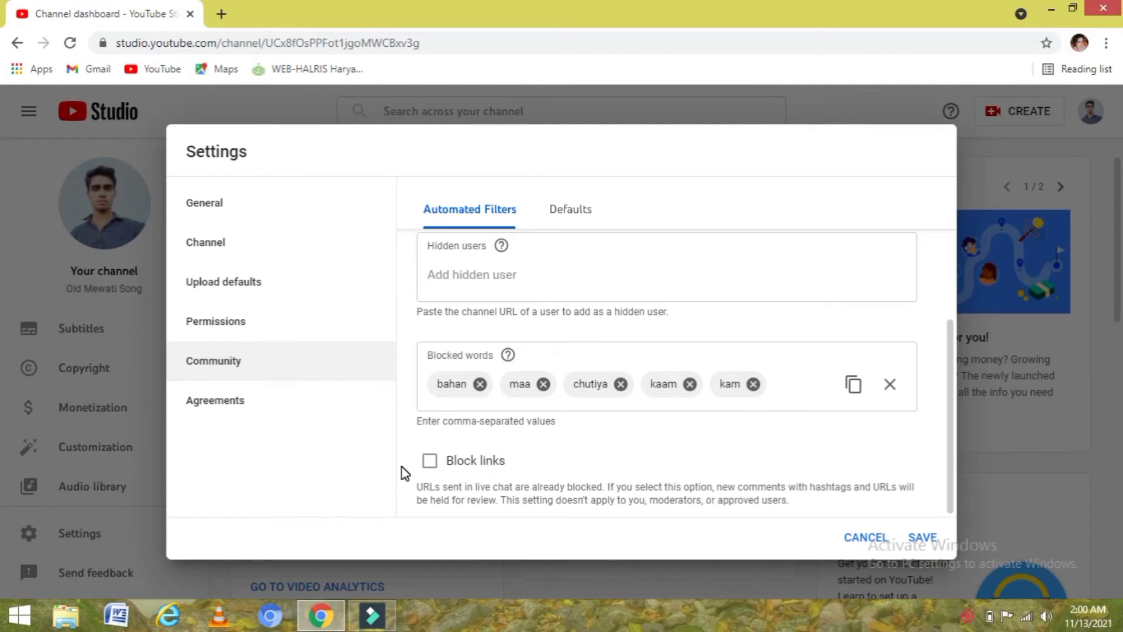
{"action": "left_click", "coordinate": [428, 464]}
{"action": "left_click", "coordinate": [429, 462]}
{"action": "left_click", "coordinate": [429, 462]}
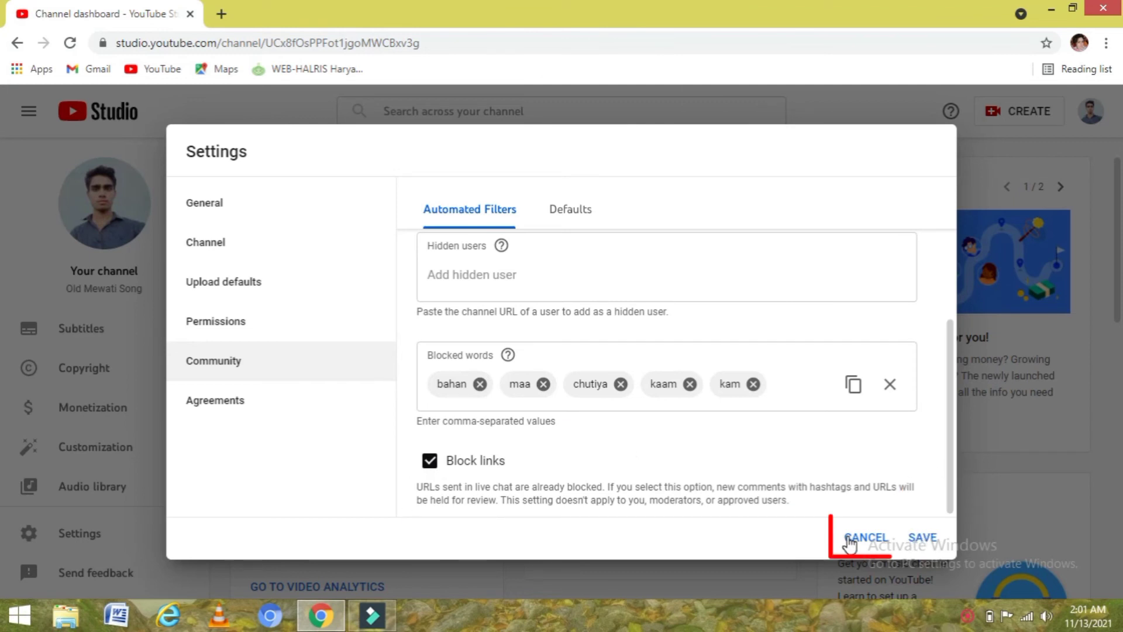
{"action": "left_click", "coordinate": [922, 537]}
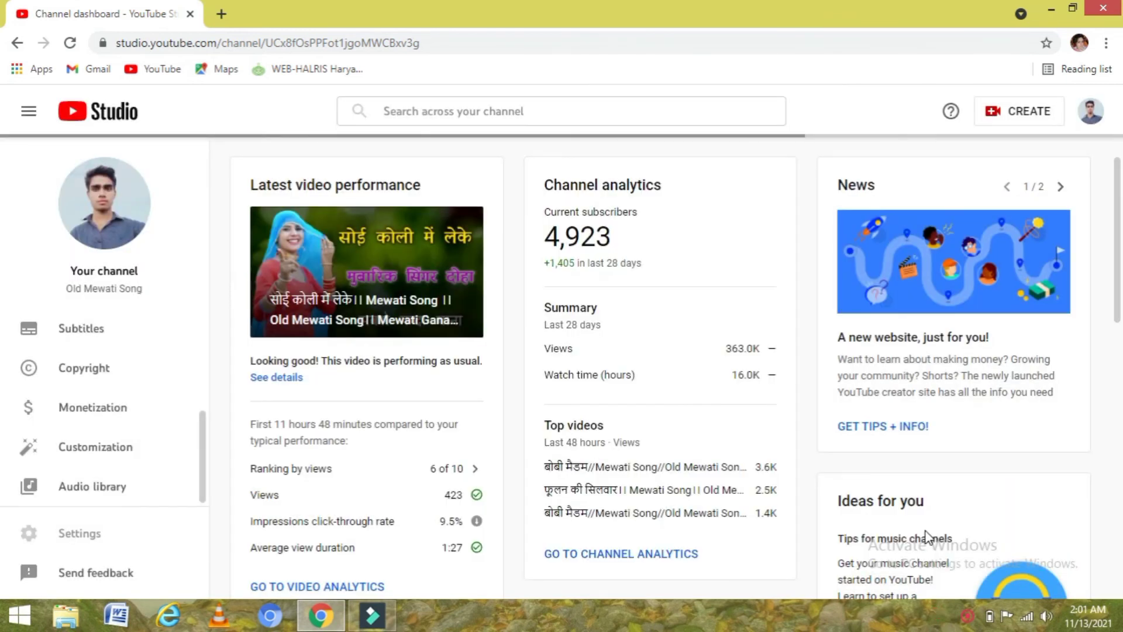